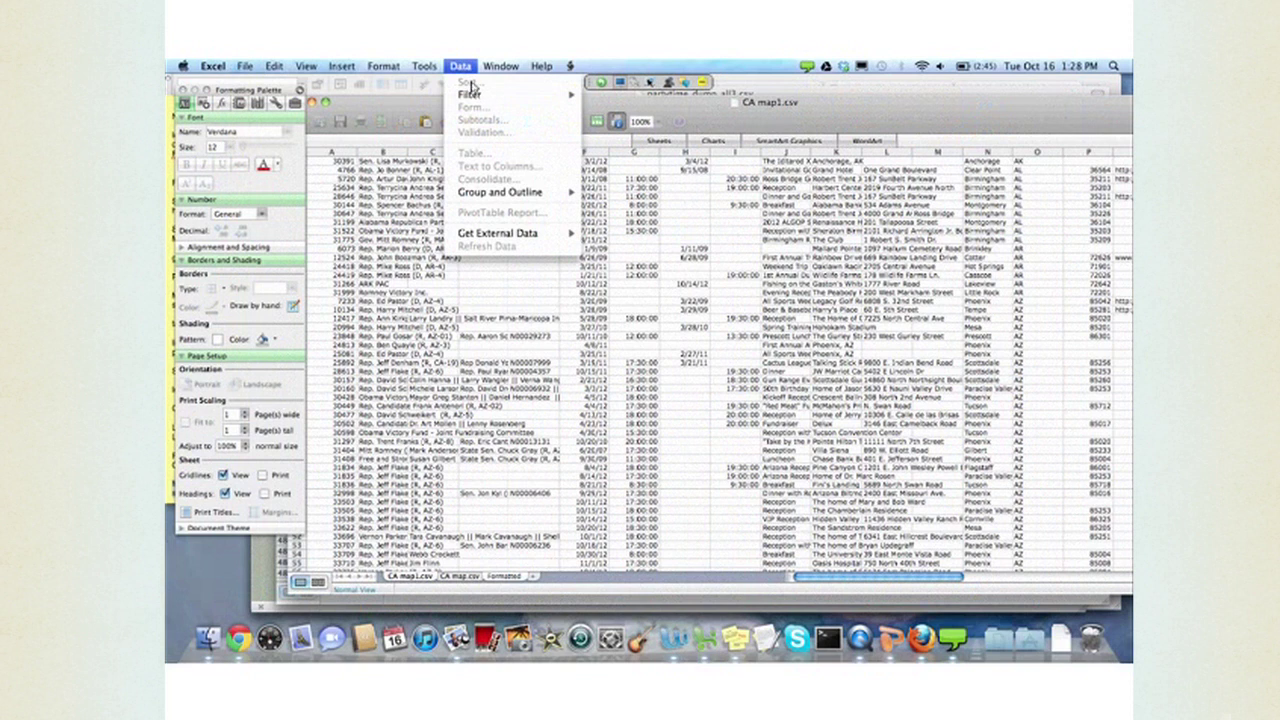
# Review the California event rows in the CA map.csv sheet
pyautogui.click(424, 104)
pyautogui.moveTo(509, 185); pyautogui.dragTo(516, 236)
pyautogui.scroll(-10, 516, 236)
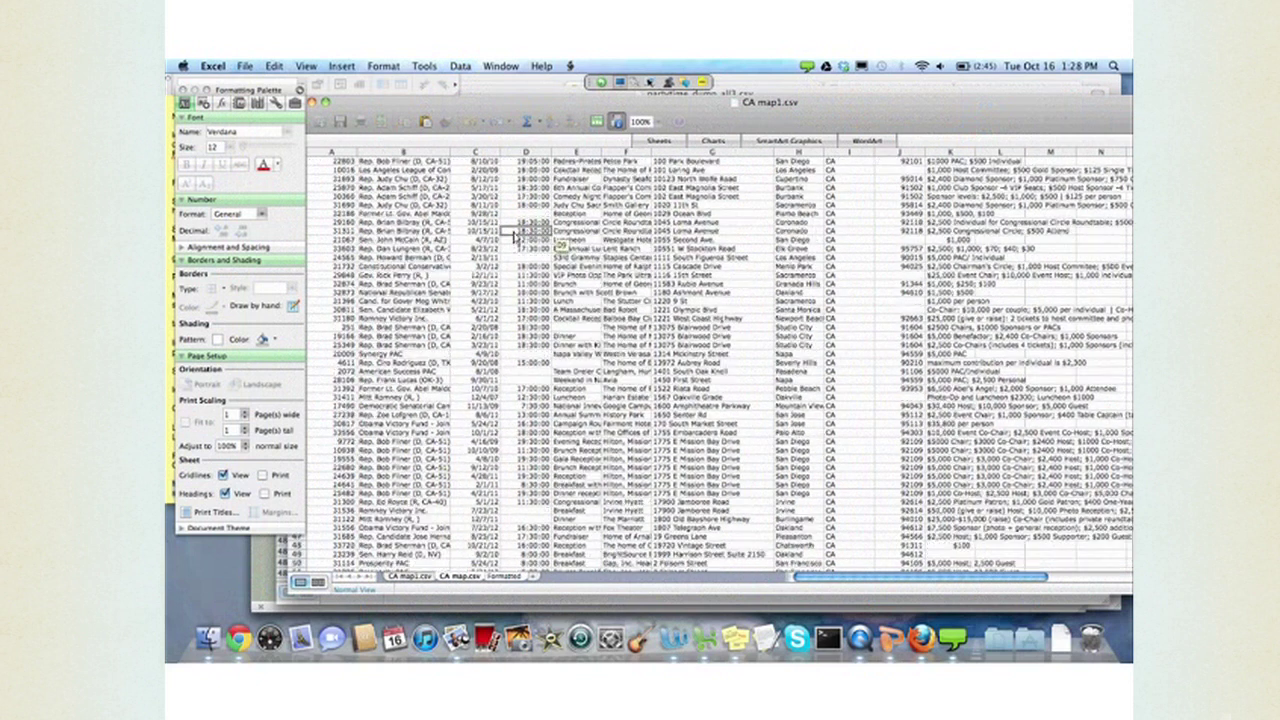
pyautogui.scroll(-10, 514, 236)
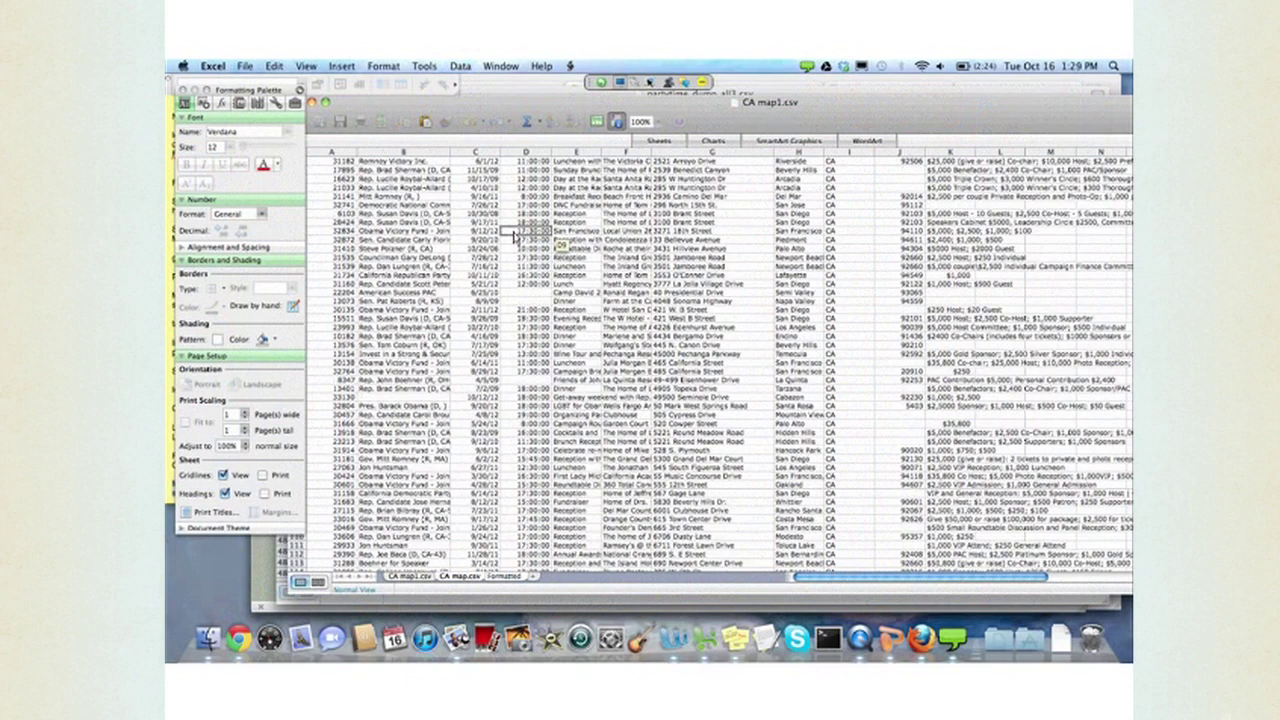
# Display the Formatted sheet and reposition the CA map1.csv window so its columns through Contributions_Info are in view
pyautogui.moveTo(514, 236); pyautogui.dragTo(516, 411)
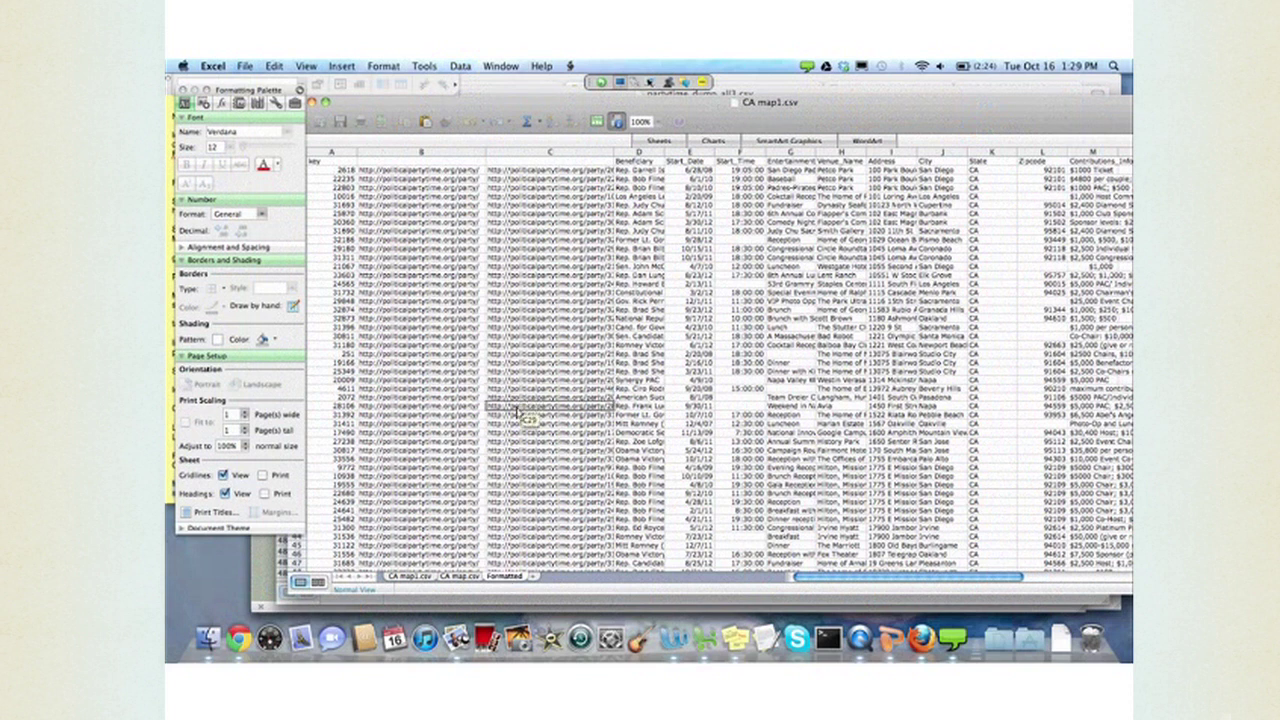
pyautogui.moveTo(517, 411); pyautogui.dragTo(465, 152)
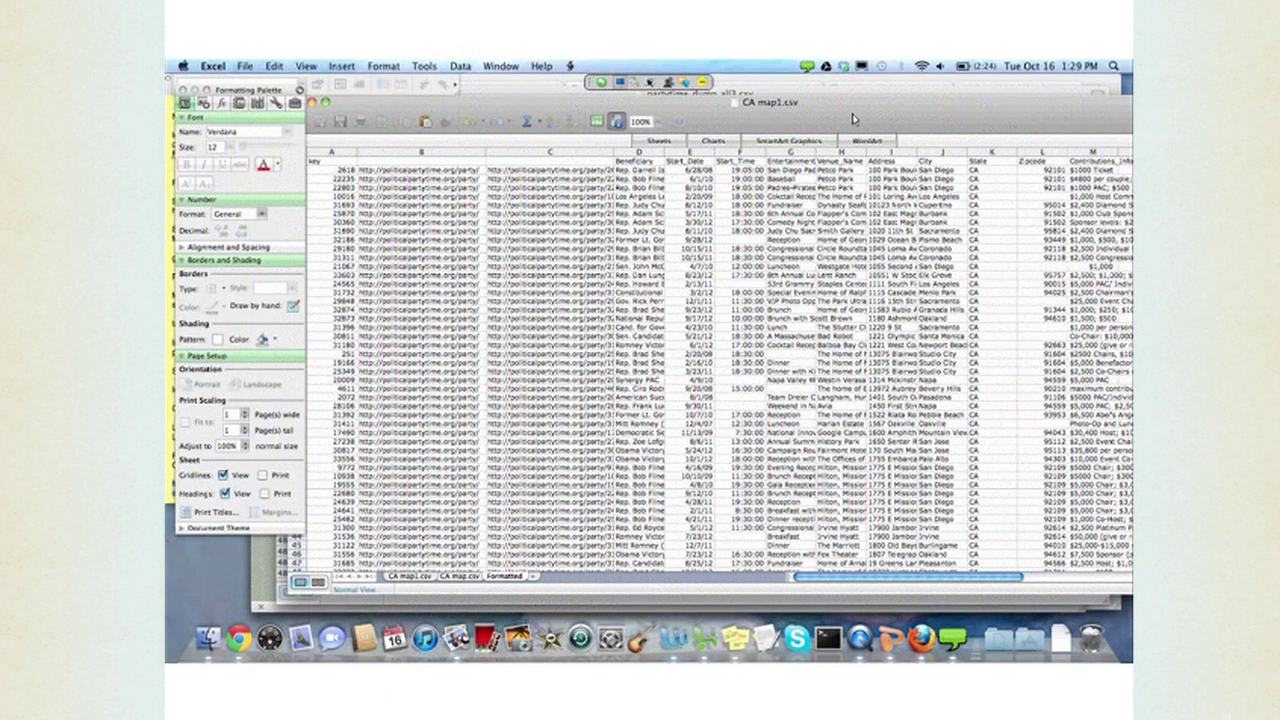
pyautogui.moveTo(853, 120); pyautogui.dragTo(744, 65)
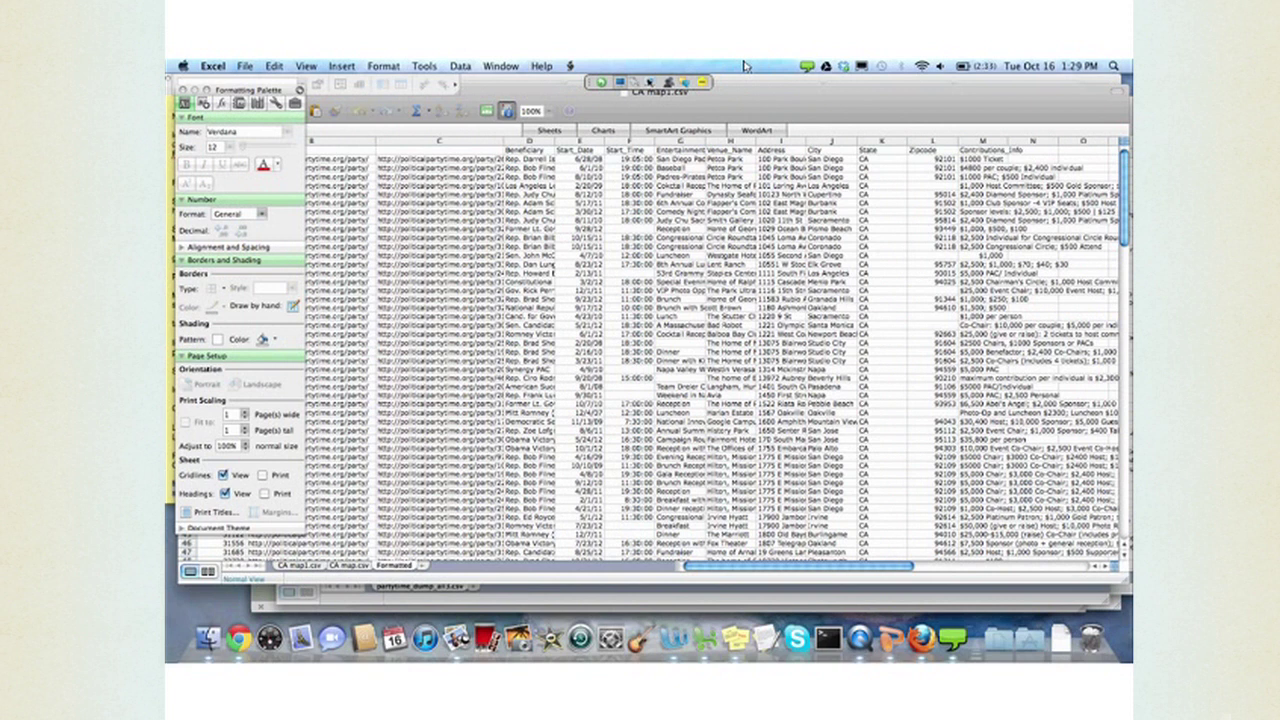
# Examine the Formatted sheet's column headers and rows, including the party links, start time, venue, address, city and zipcode
pyautogui.moveTo(866, 291)
pyautogui.mouseDown()
pyautogui.moveTo(865, 308)
pyautogui.moveTo(850, 302)
pyautogui.mouseUp()
pyautogui.scroll(-5, 848, 302)
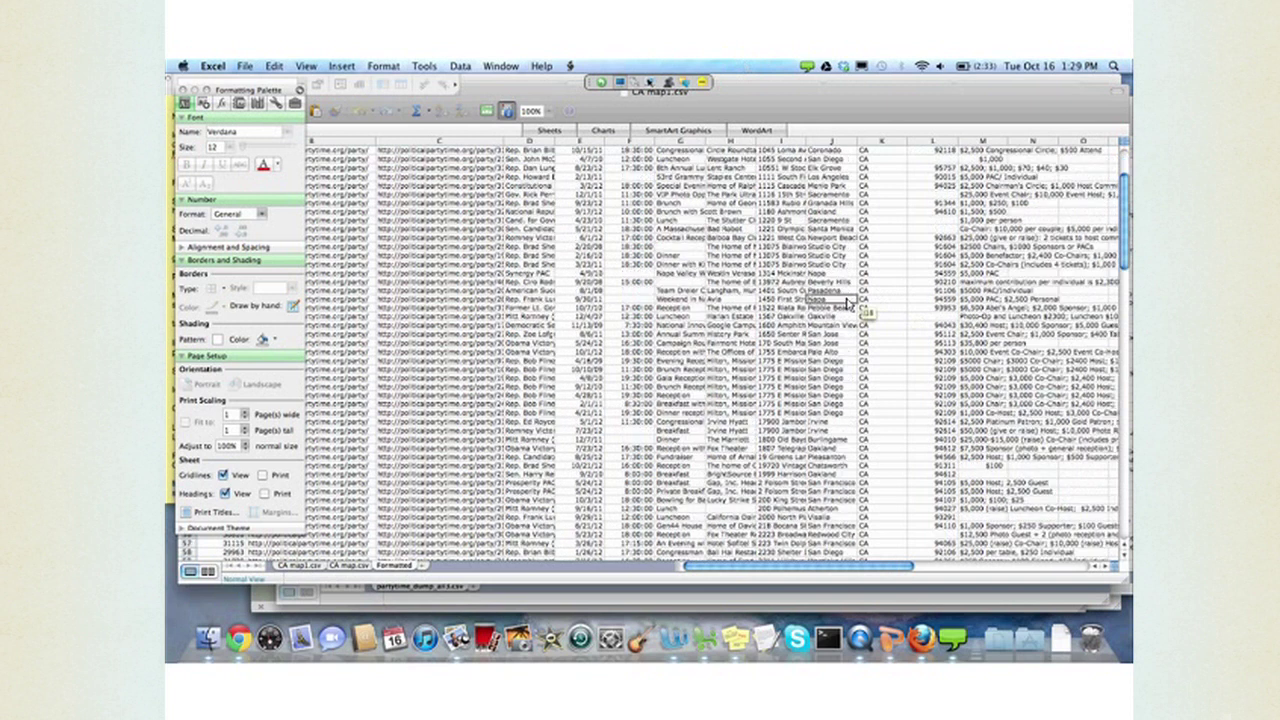
pyautogui.scroll(5, 846, 303)
pyautogui.moveTo(846, 303); pyautogui.dragTo(928, 155)
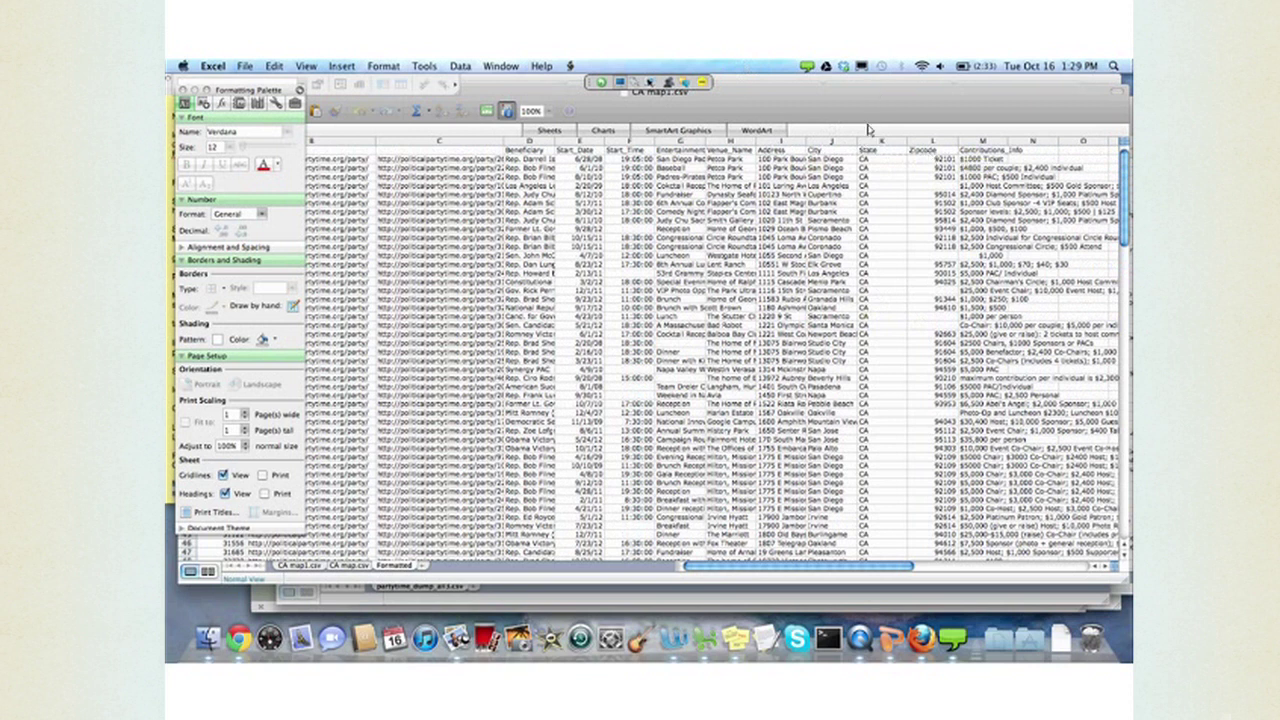
pyautogui.click(932, 150)
pyautogui.click(750, 221)
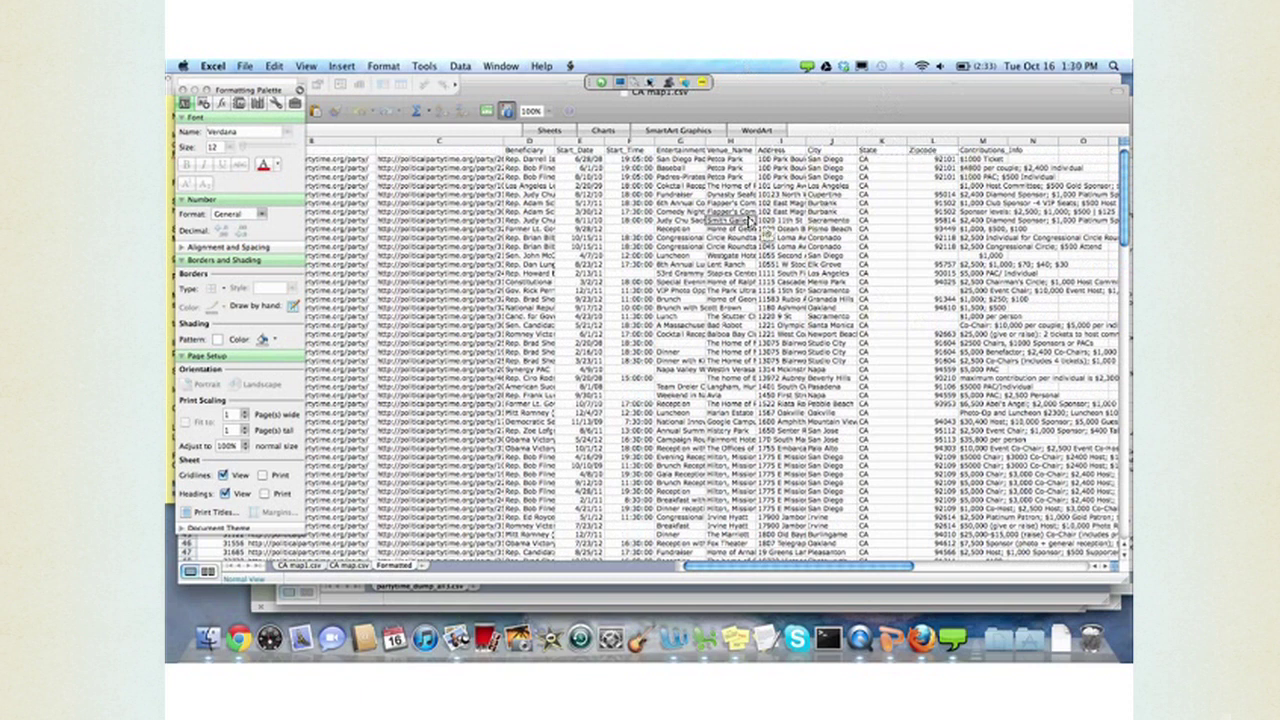
pyautogui.moveTo(749, 218); pyautogui.dragTo(621, 179)
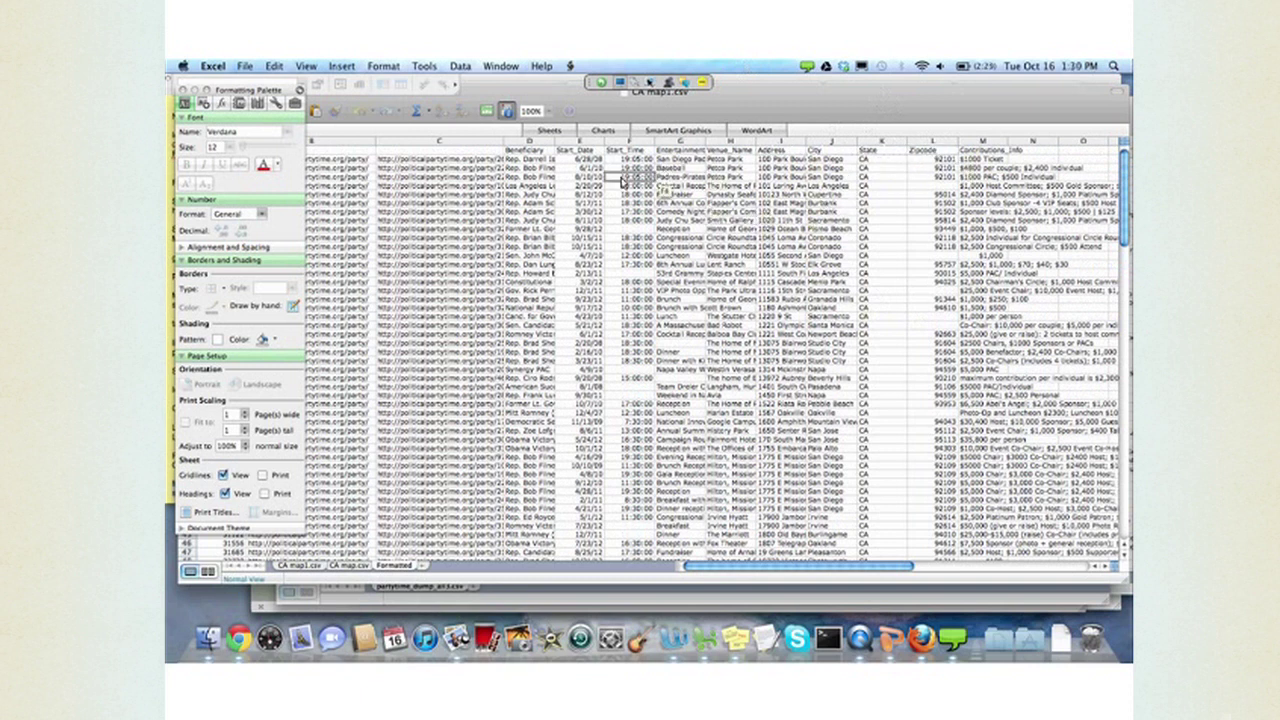
pyautogui.click(780, 160)
pyautogui.moveTo(776, 168)
pyautogui.mouseDown()
pyautogui.moveTo(792, 160)
pyautogui.moveTo(784, 151)
pyautogui.mouseUp()
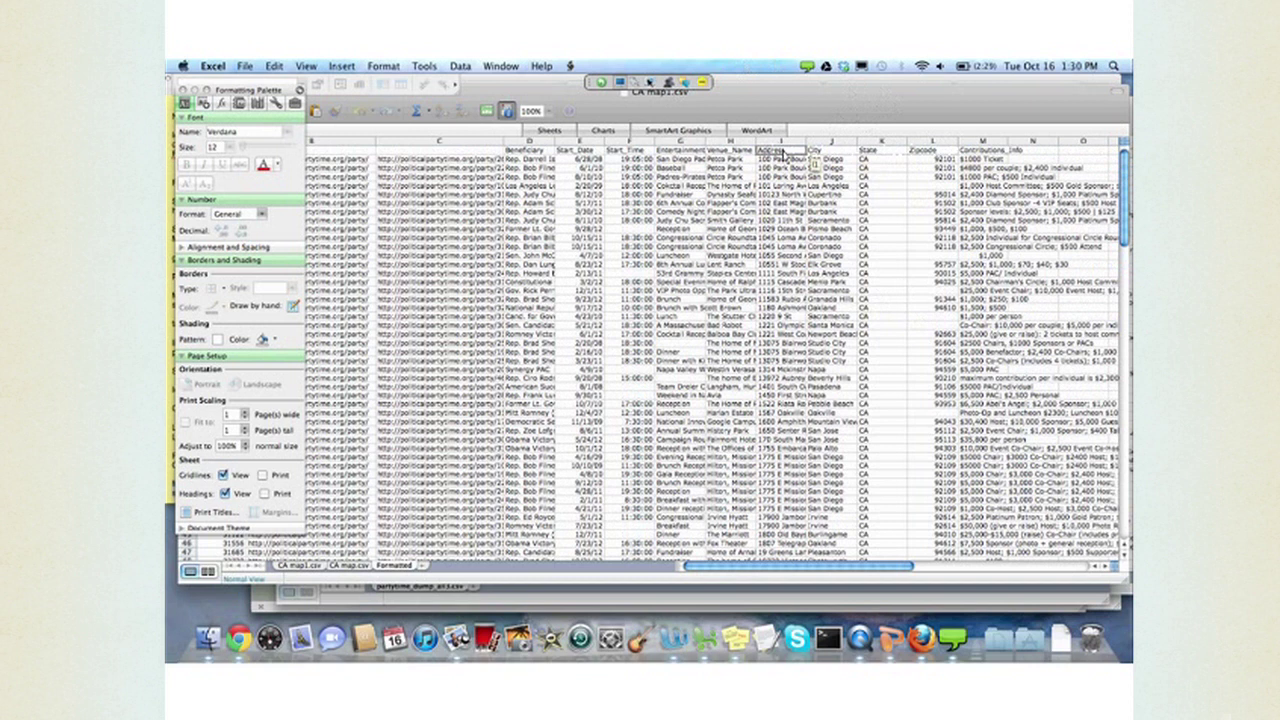
pyautogui.moveTo(784, 151); pyautogui.dragTo(462, 192)
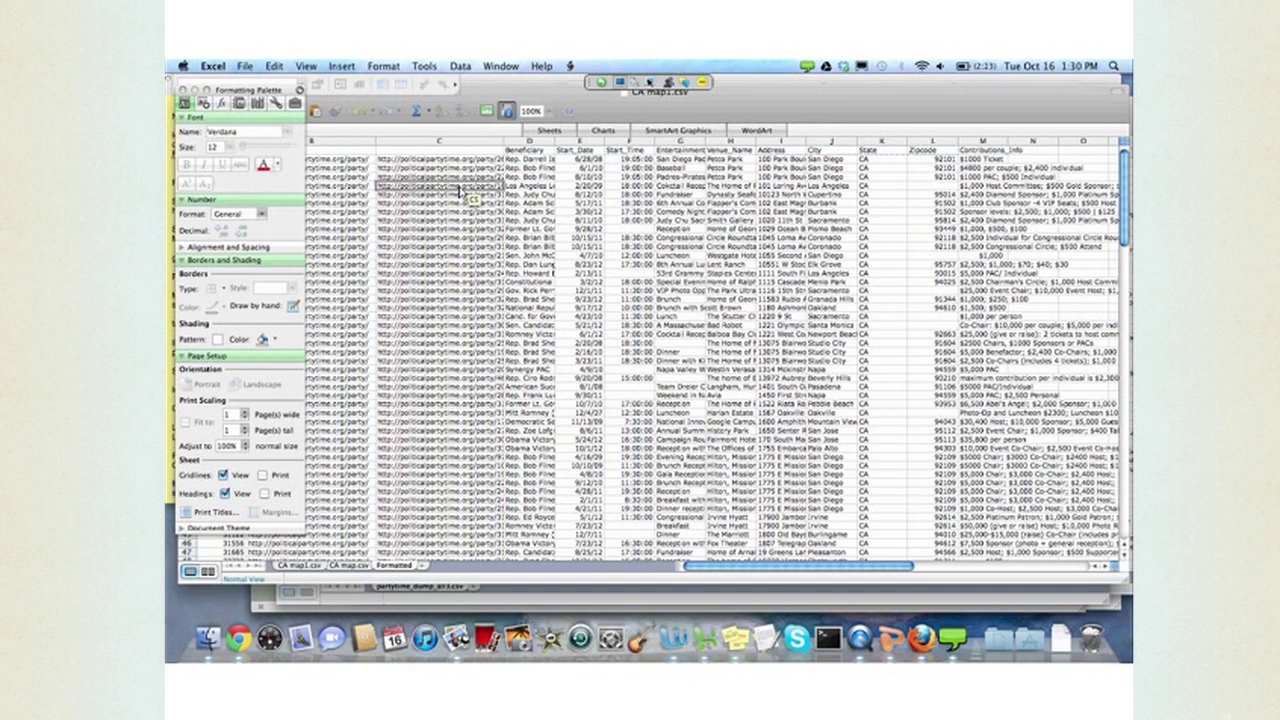
pyautogui.moveTo(459, 191); pyautogui.dragTo(298, 512)
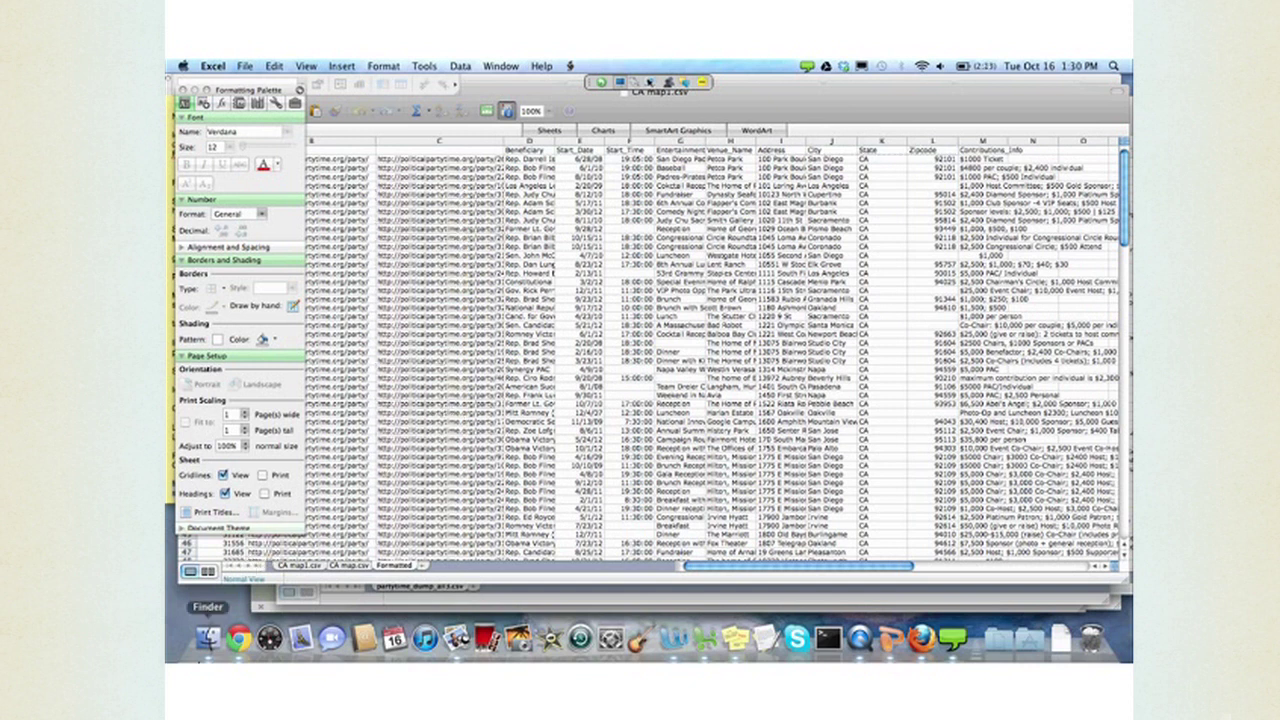
# Switch to Google Drive in Chrome and create a new Fusion Table
pyautogui.moveTo(167, 660)
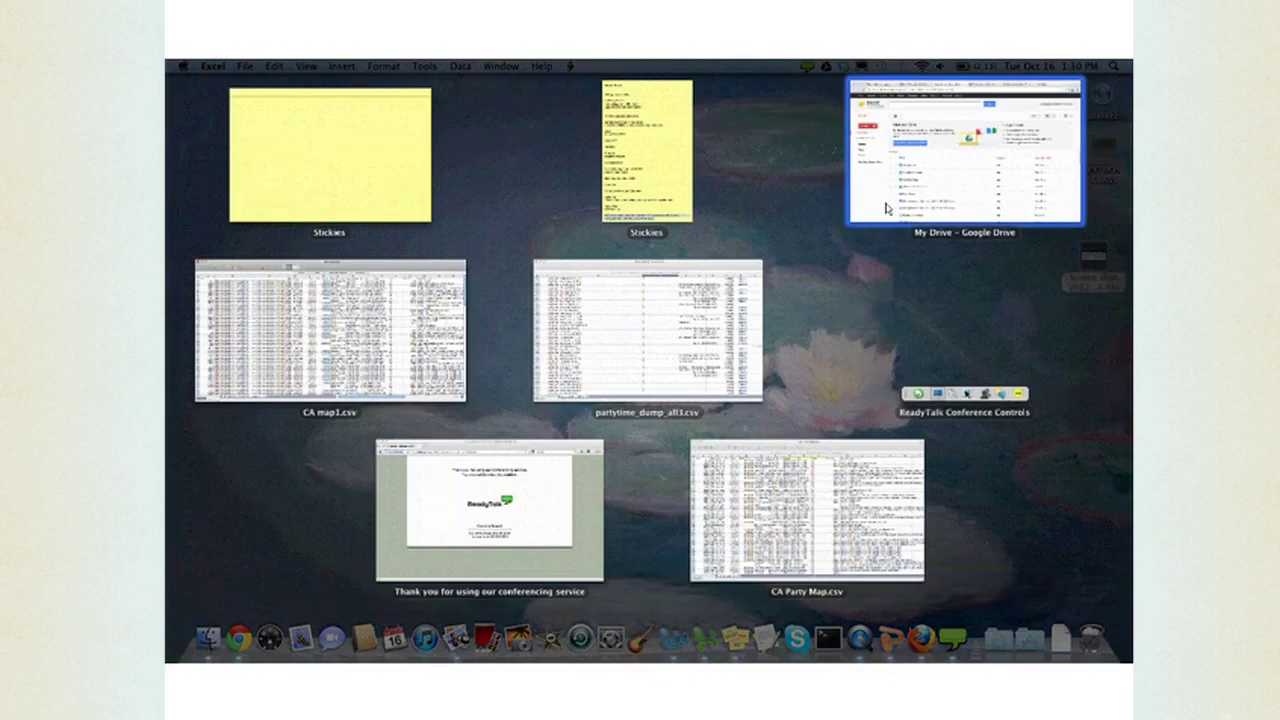
pyautogui.moveTo(886, 208); pyautogui.dragTo(558, 212)
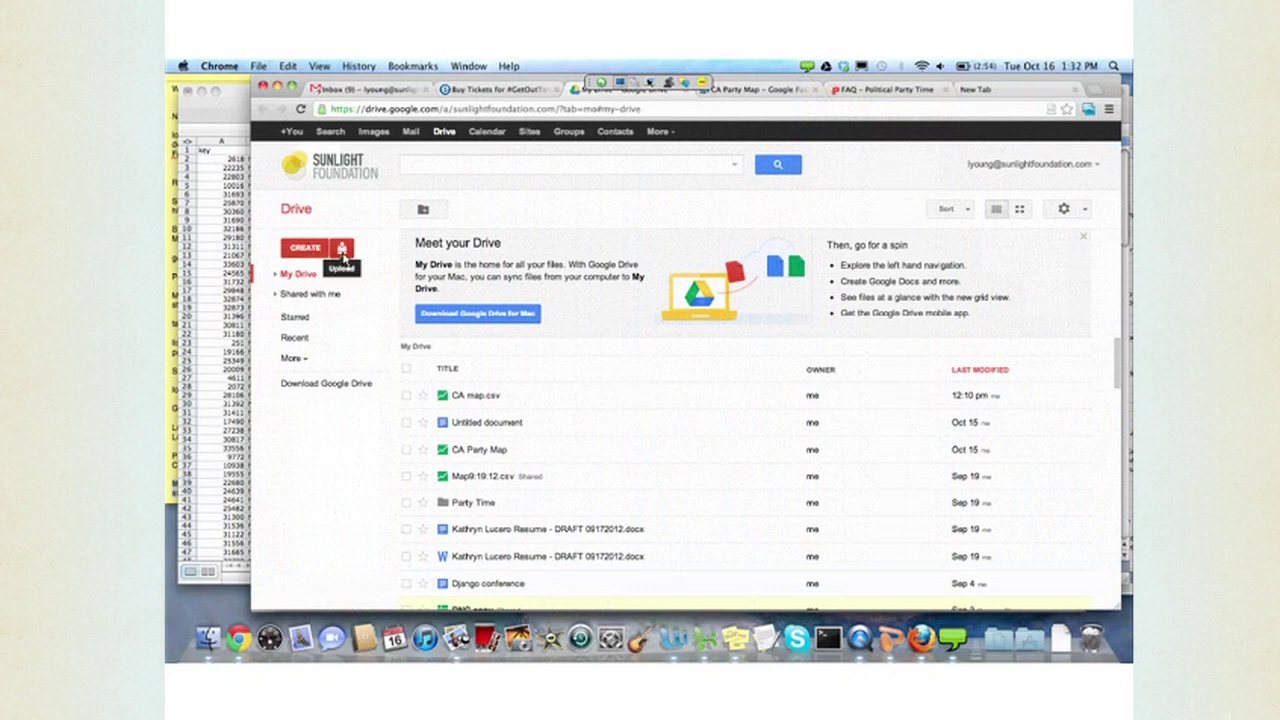
pyautogui.click(306, 249)
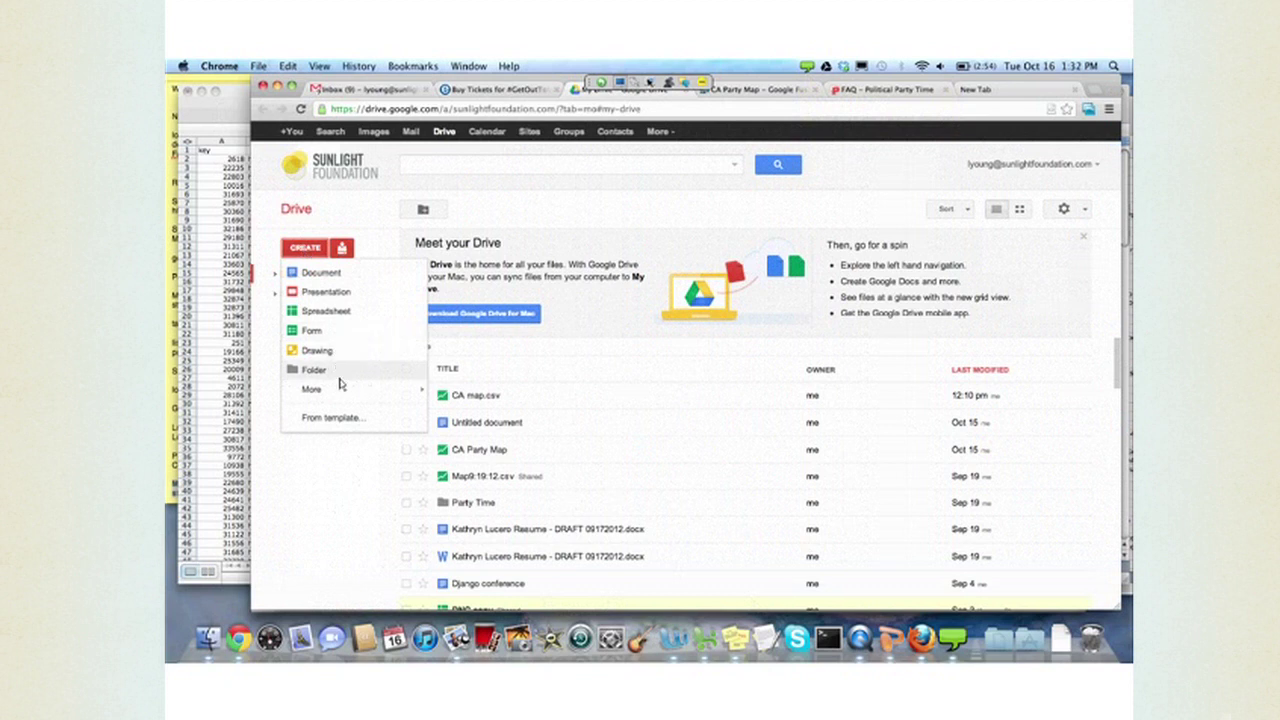
pyautogui.moveTo(346, 399)
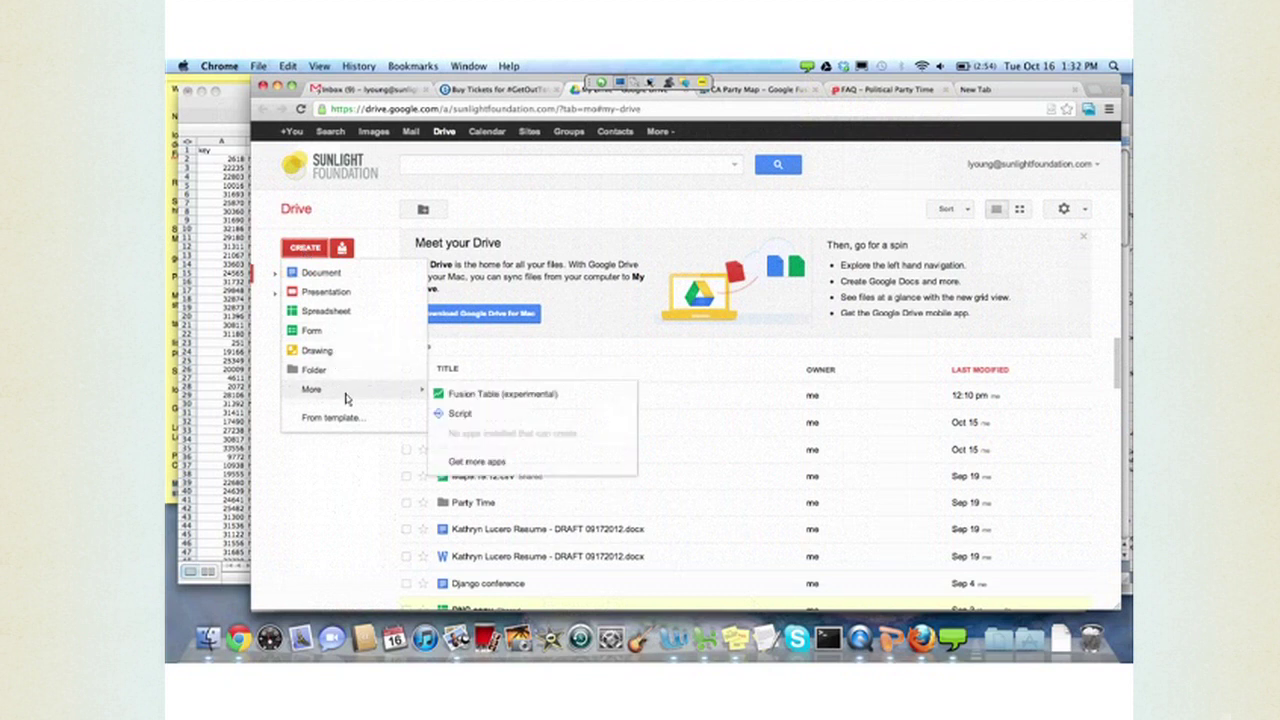
pyautogui.click(487, 399)
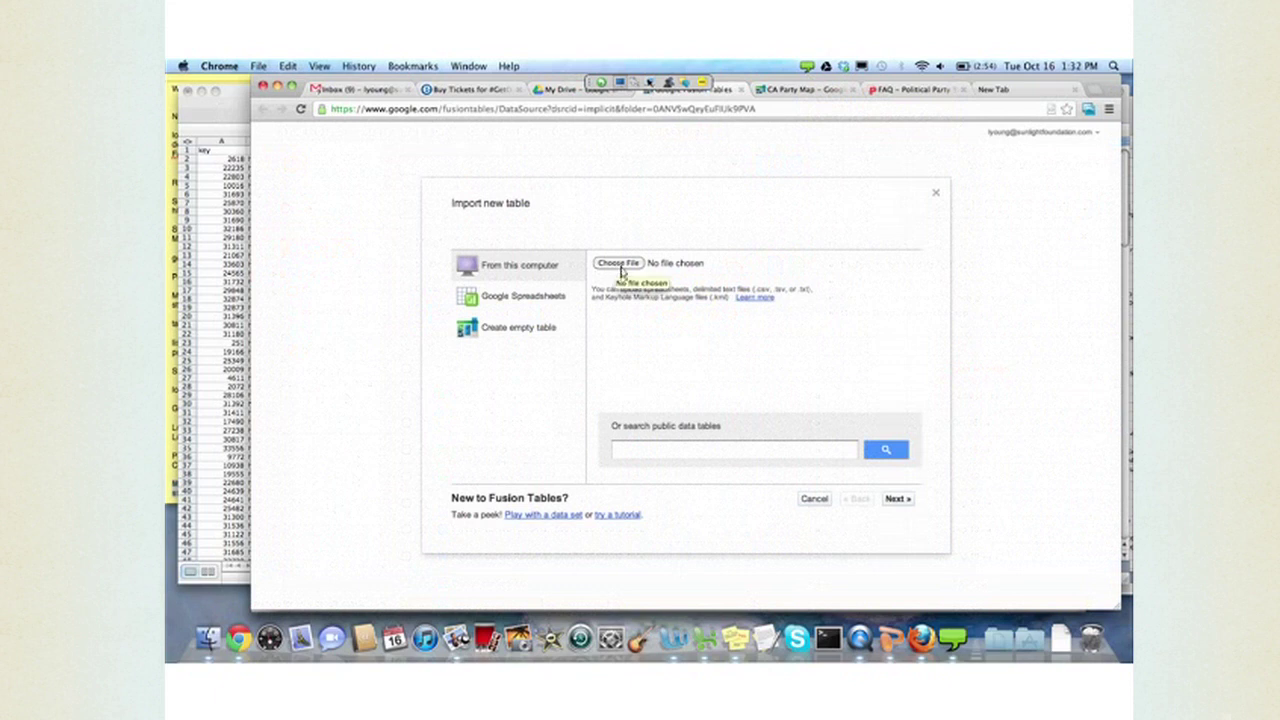
# Choose CA map.csv from today's files on this computer as the file to import into the new table
pyautogui.click(619, 264)
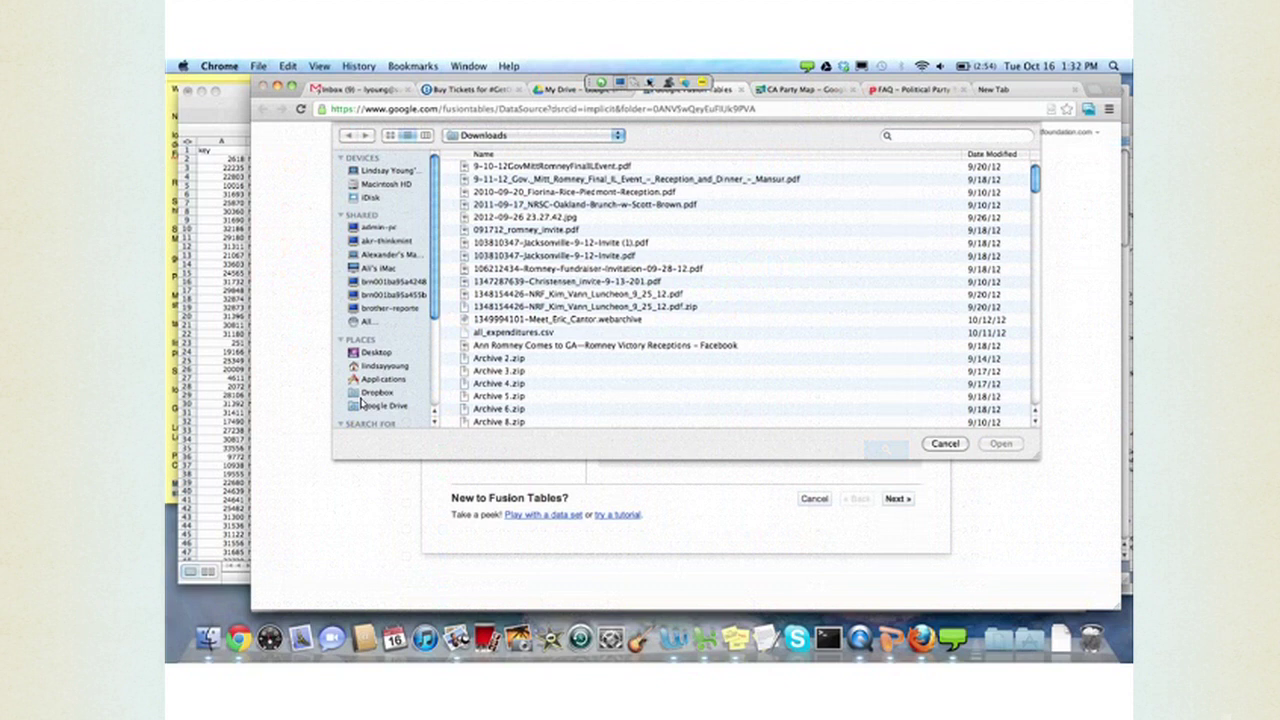
pyautogui.scroll(-3, 365, 400)
pyautogui.scroll(-1, 365, 400)
pyautogui.click(372, 376)
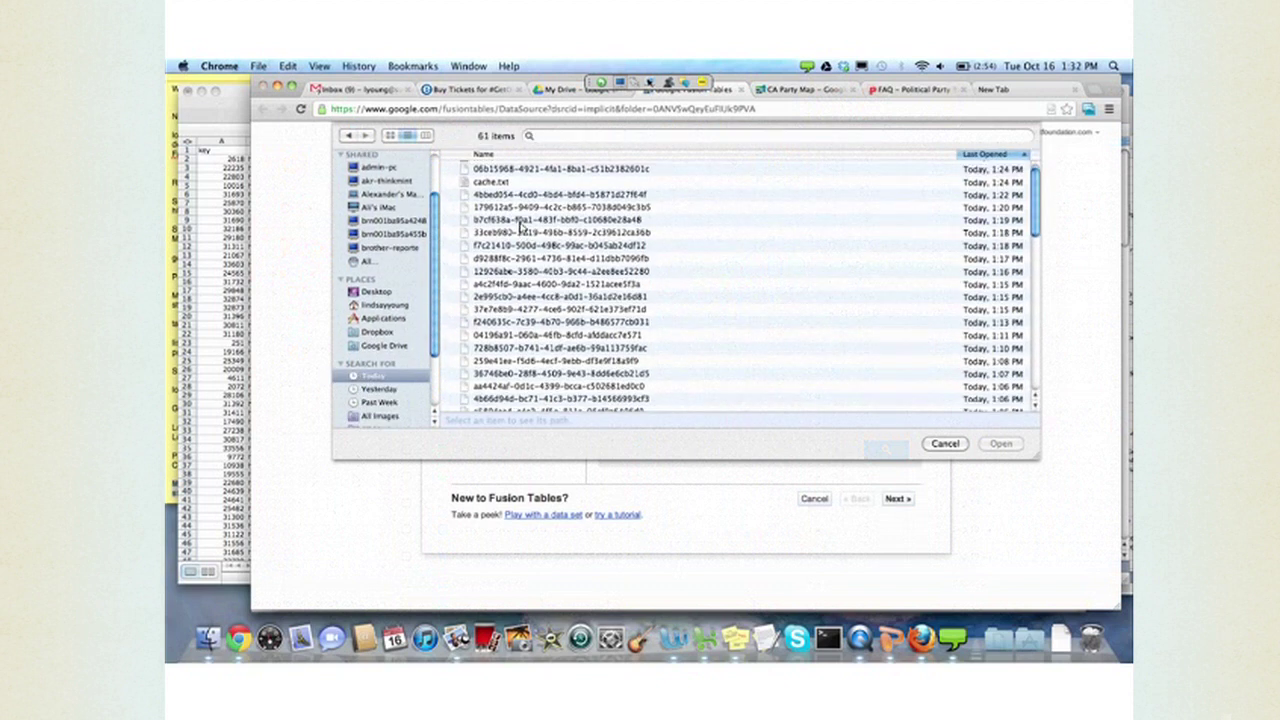
pyautogui.scroll(-15, 519, 228)
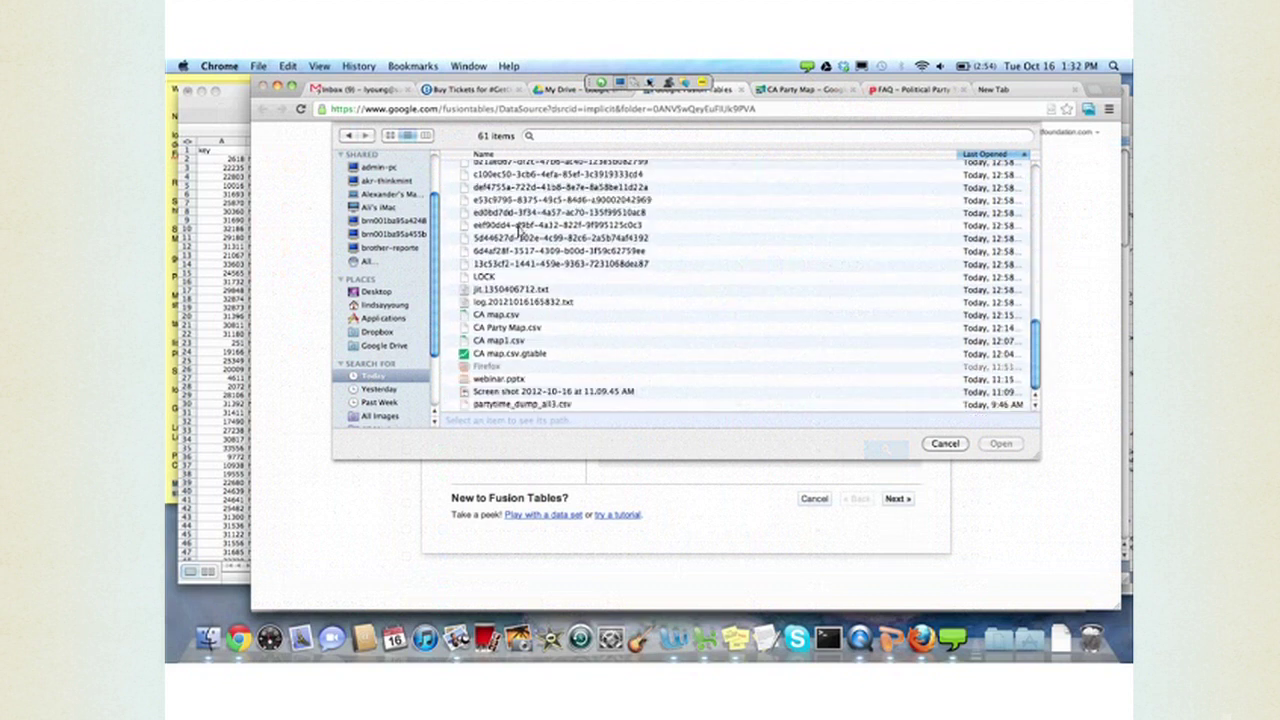
pyautogui.click(505, 316)
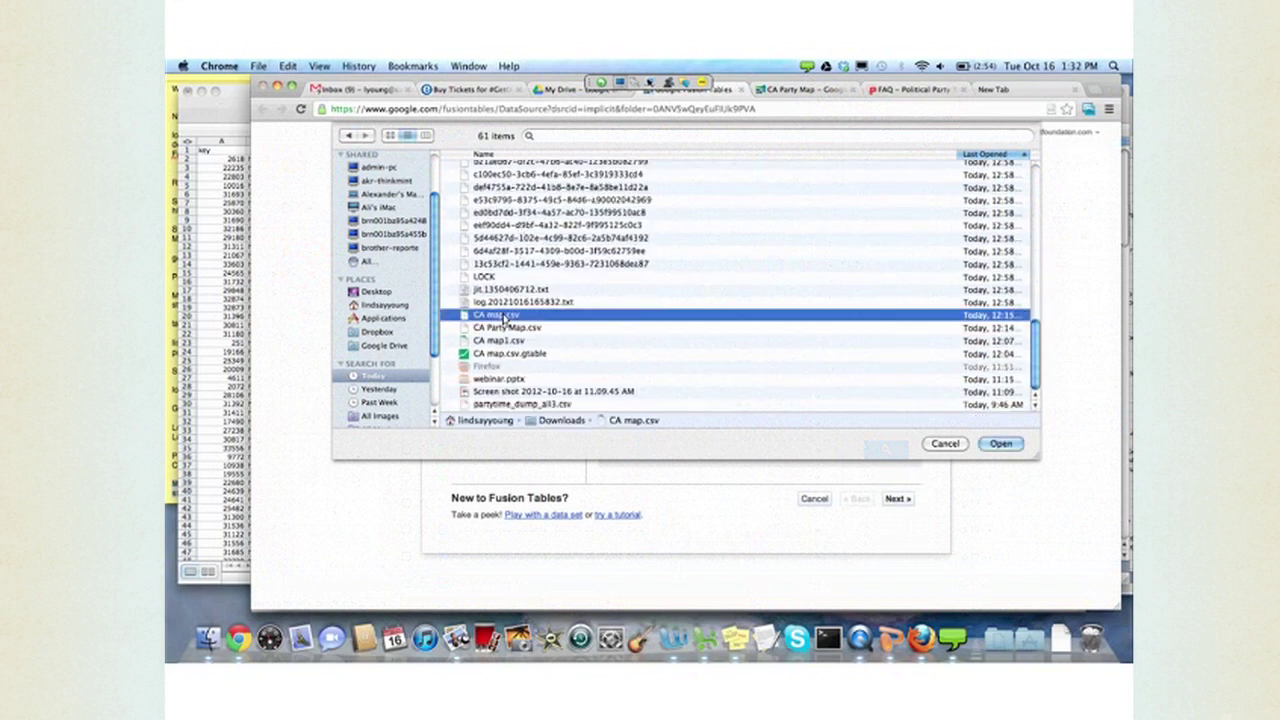
pyautogui.click(1001, 444)
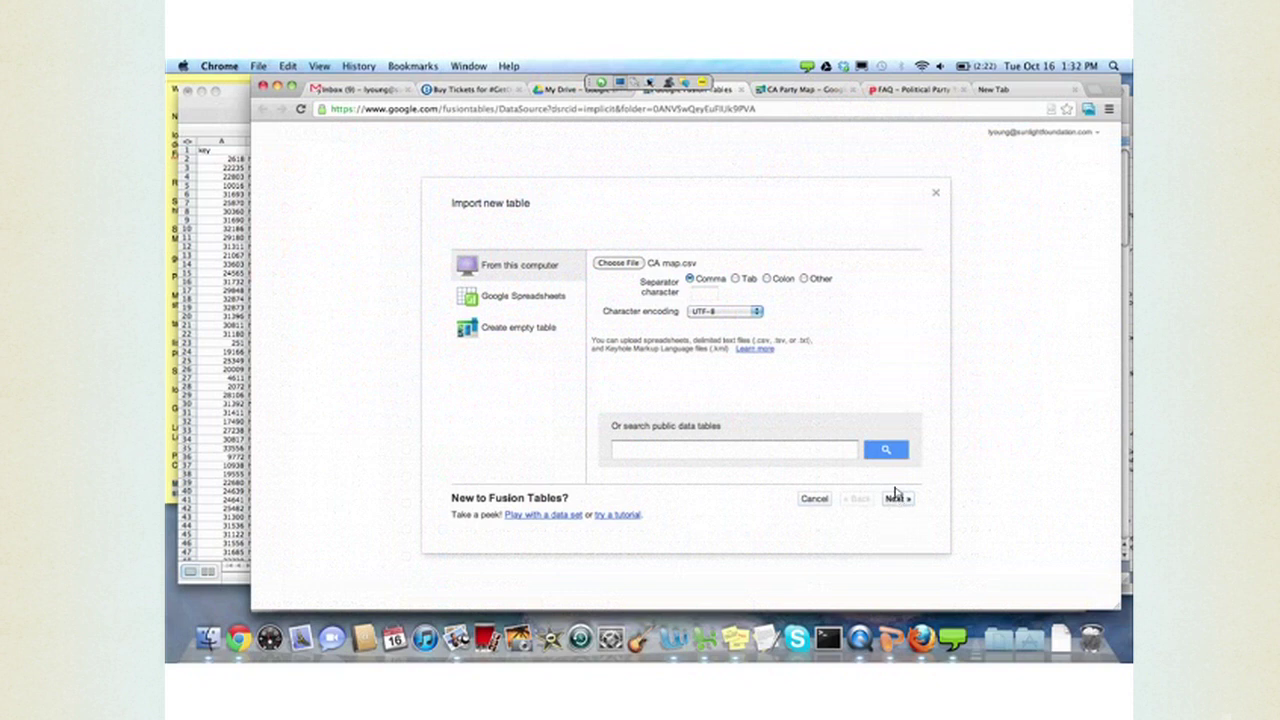
# Switch to the existing CA Party Map table and visualize its rows as a map
pyautogui.click(790, 93)
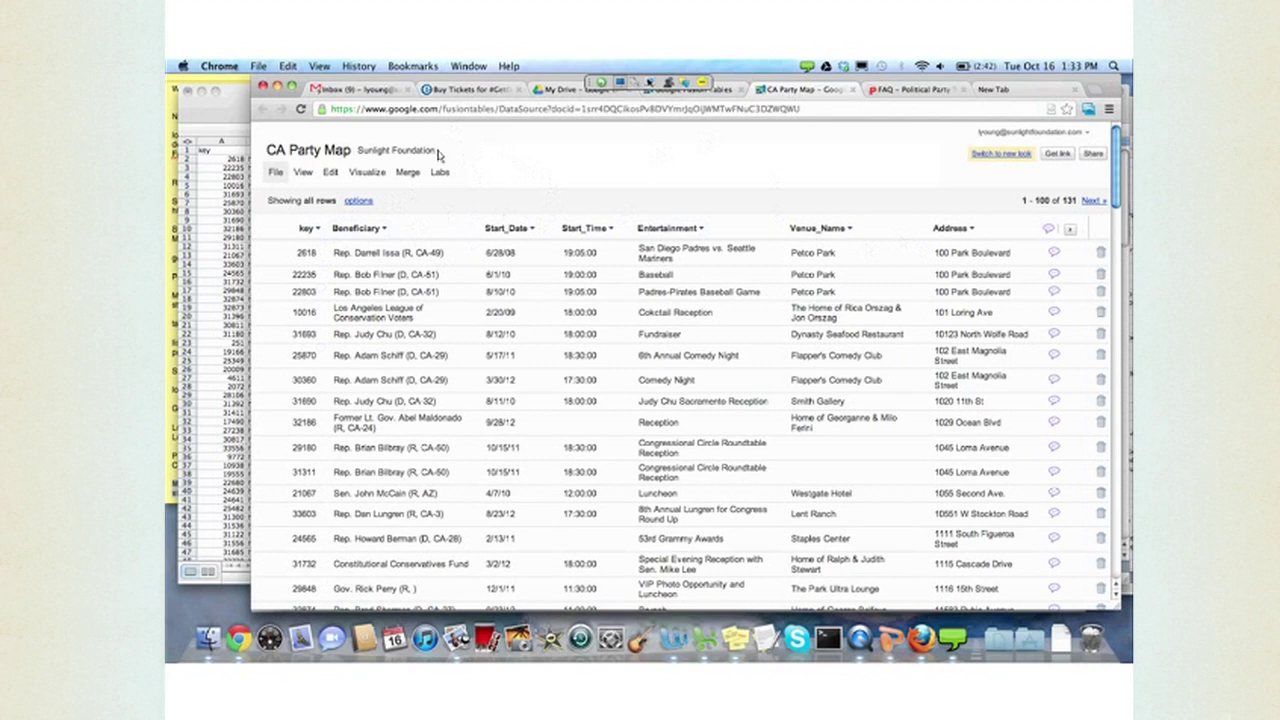
pyautogui.click(367, 173)
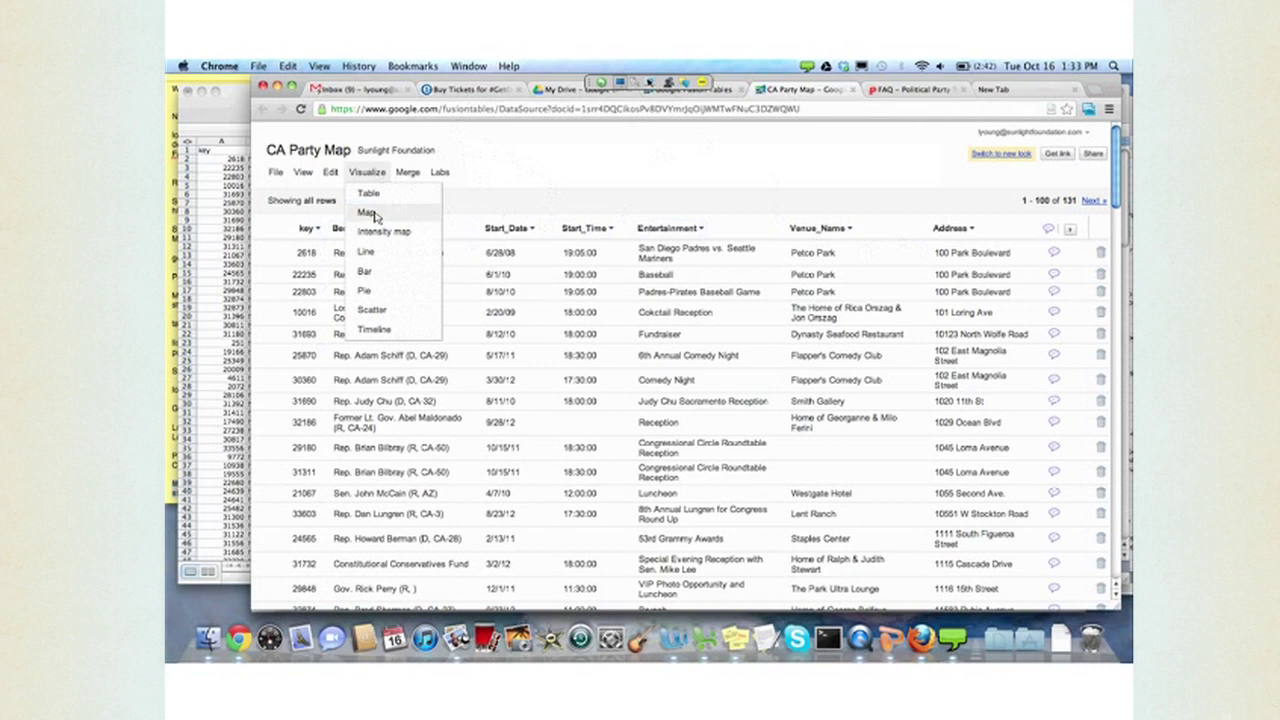
pyautogui.click(367, 213)
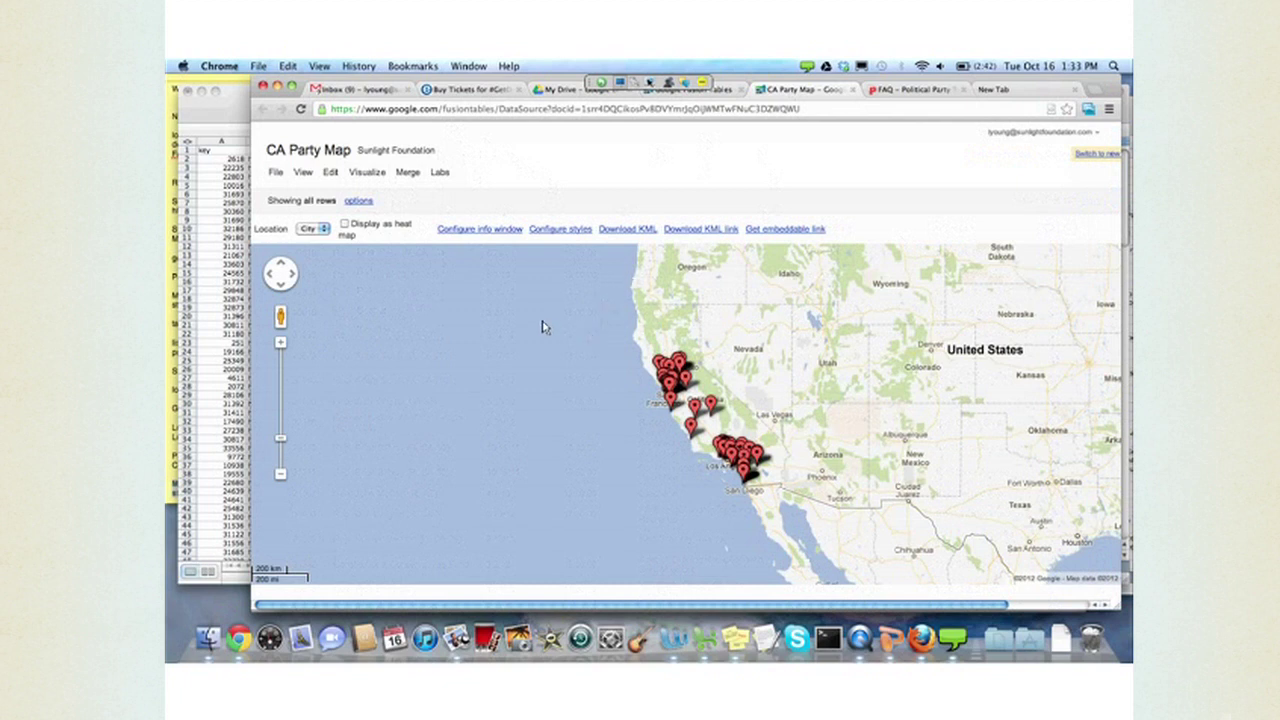
# Change the map's fixed marker icon to large_green, save the style, and open the info window of the easternmost Central California marker
pyautogui.click(578, 232)
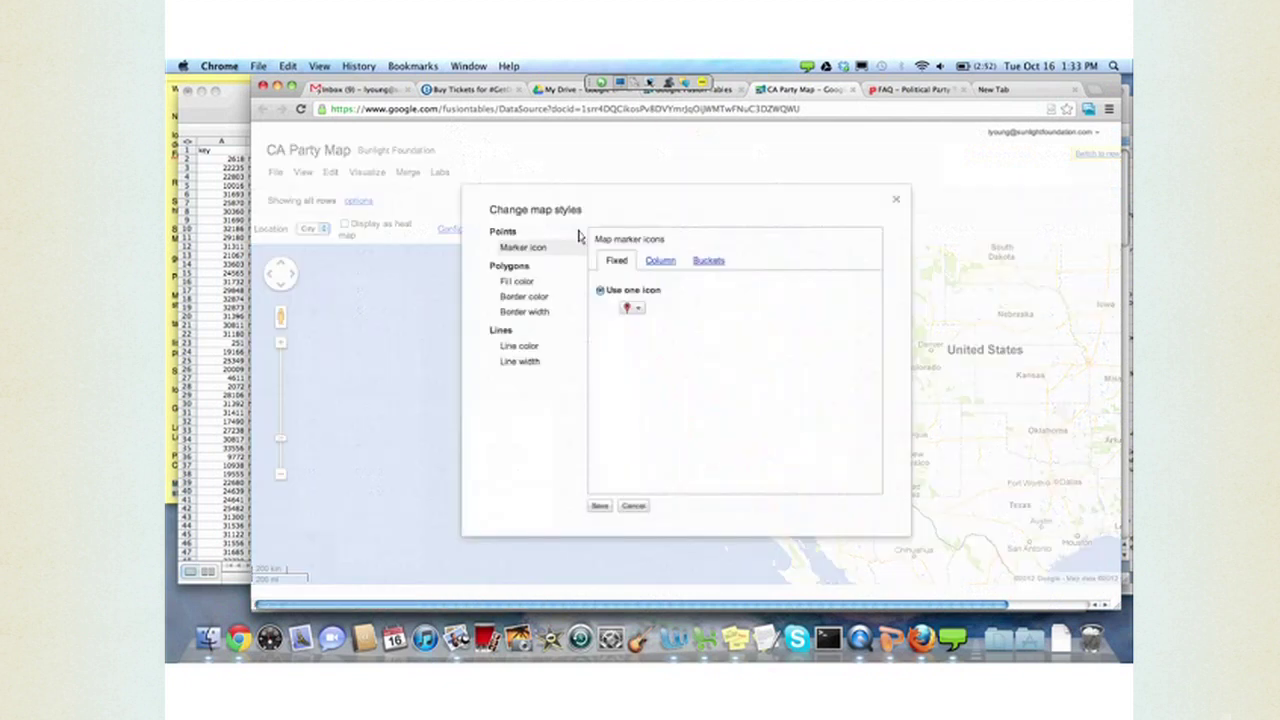
pyautogui.click(641, 310)
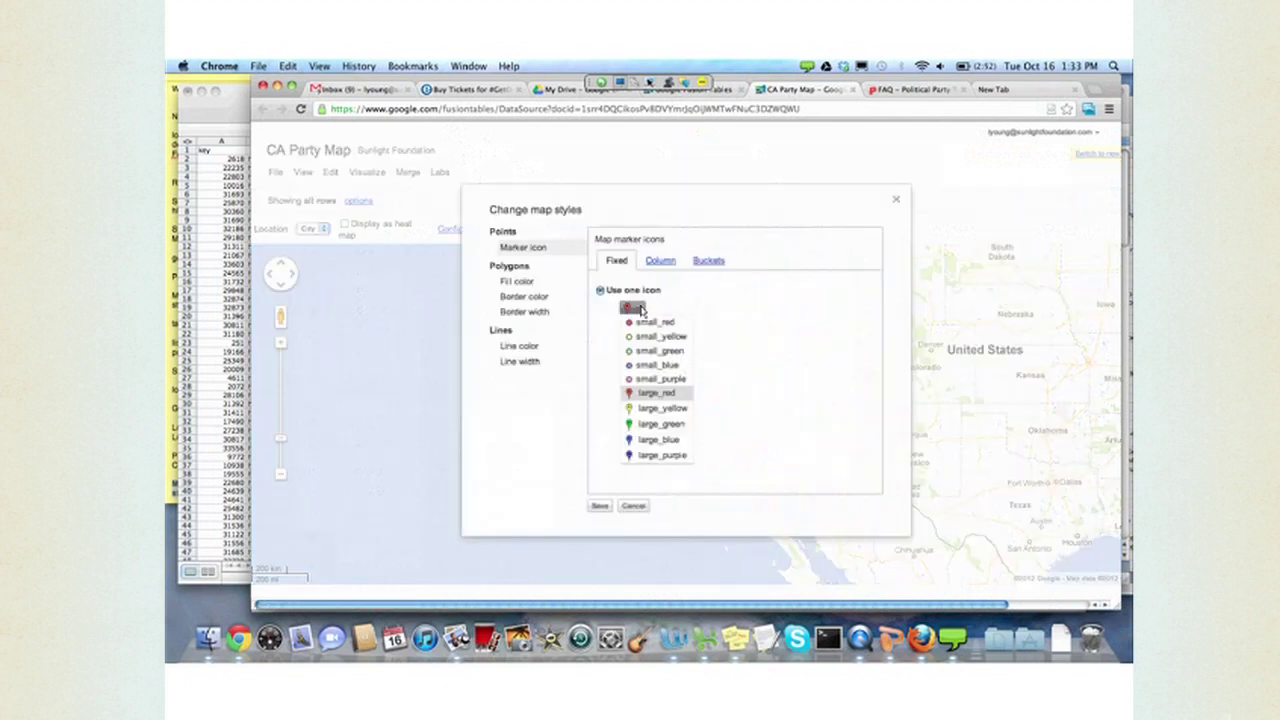
pyautogui.click(660, 424)
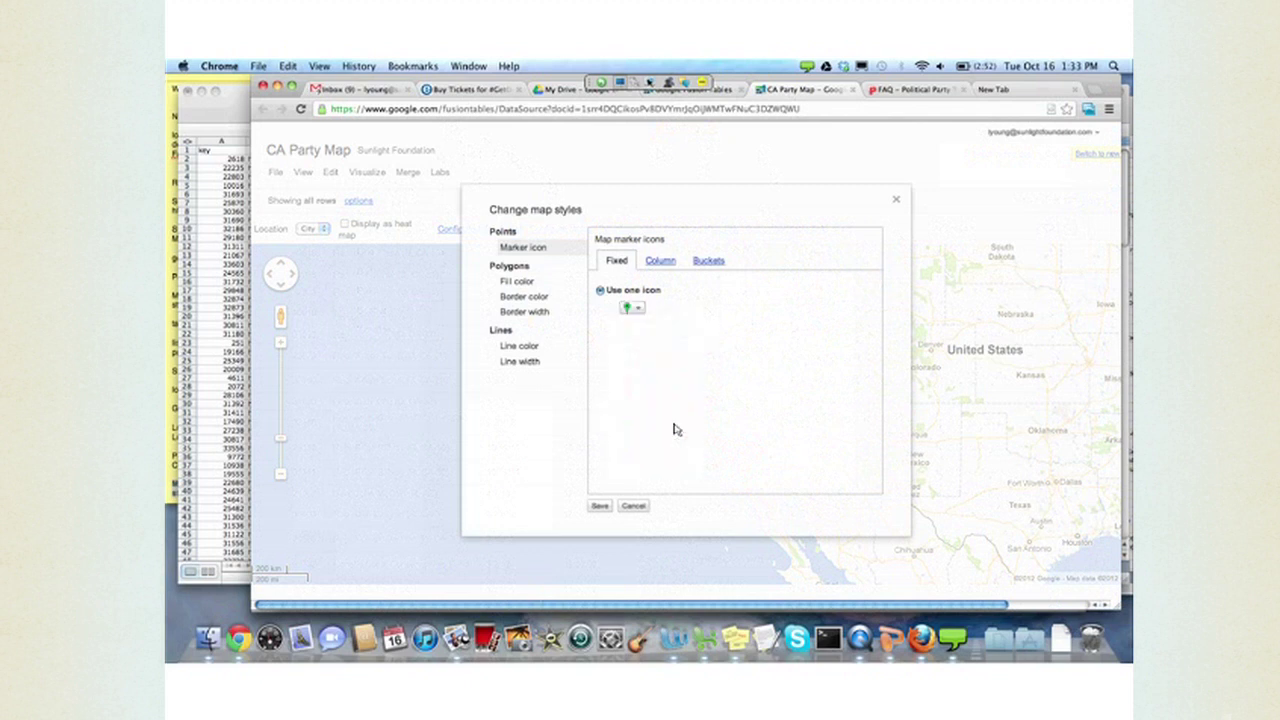
pyautogui.click(599, 506)
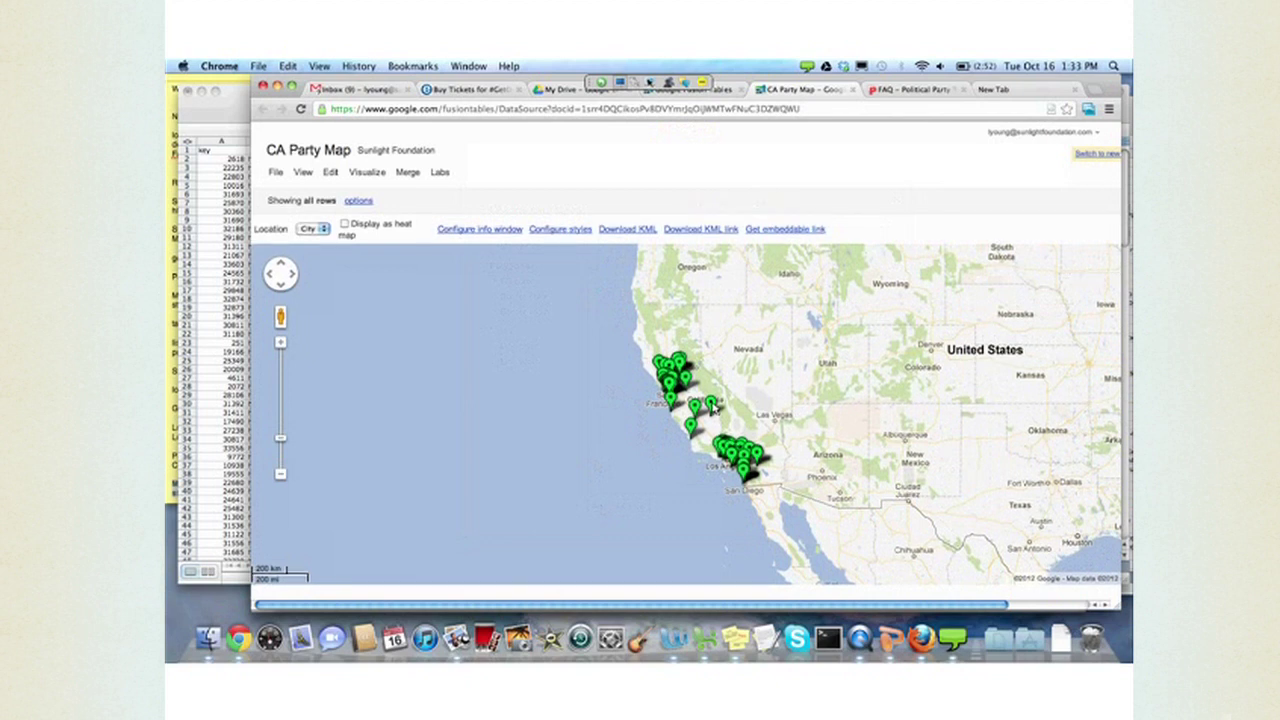
pyautogui.click(711, 403)
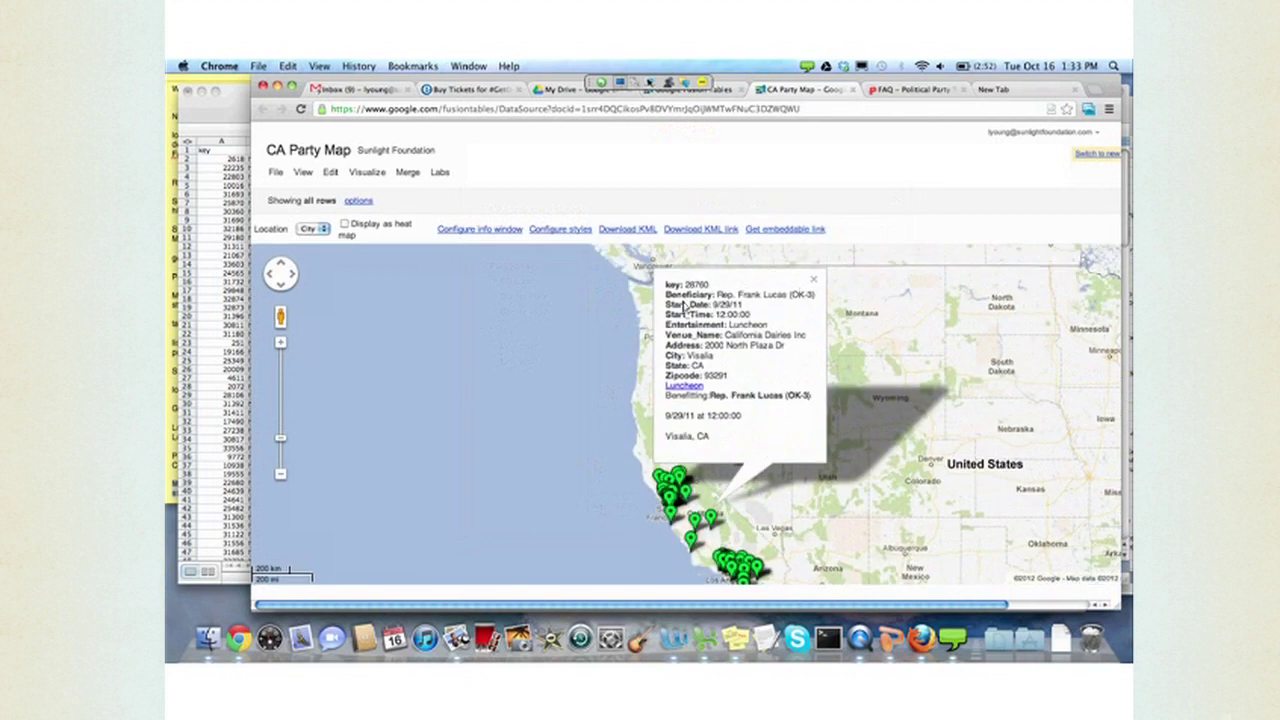